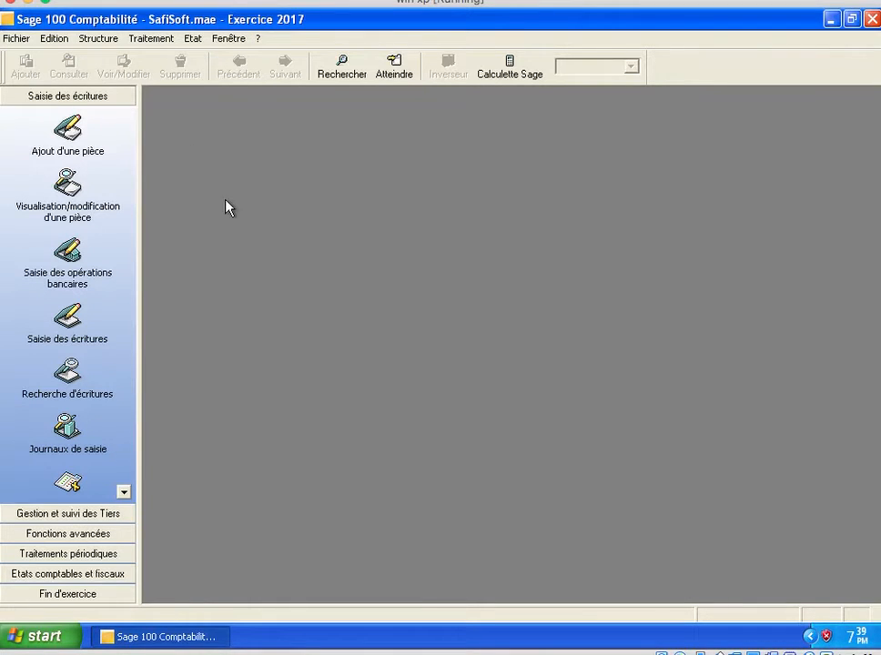
# - Open the tax rates list from the structure data and start adding a new tax
pyautogui.click(97, 42)
pyautogui.click(123, 117)
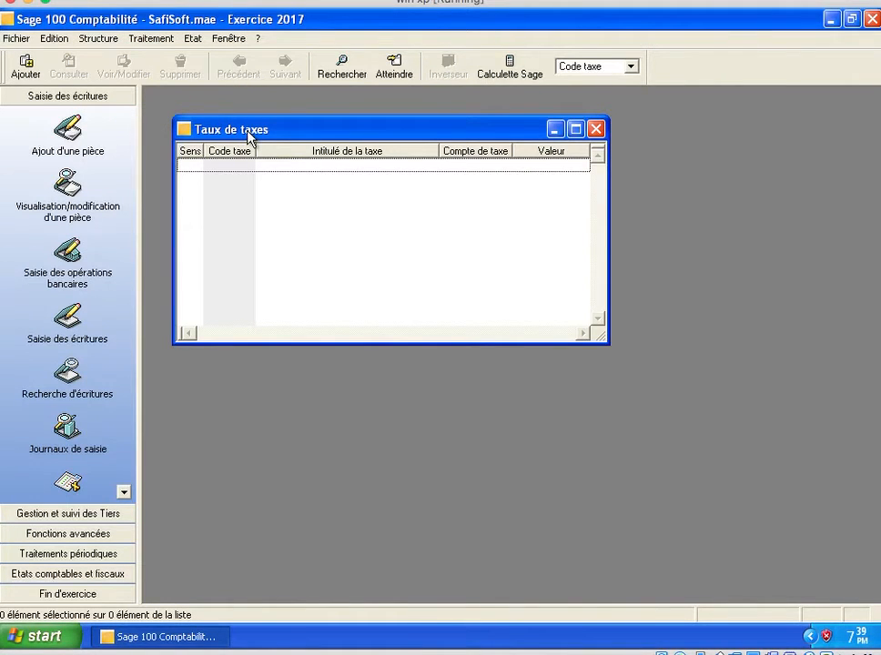
pyautogui.moveTo(248, 135); pyautogui.dragTo(364, 156)
pyautogui.rightClick(353, 221)
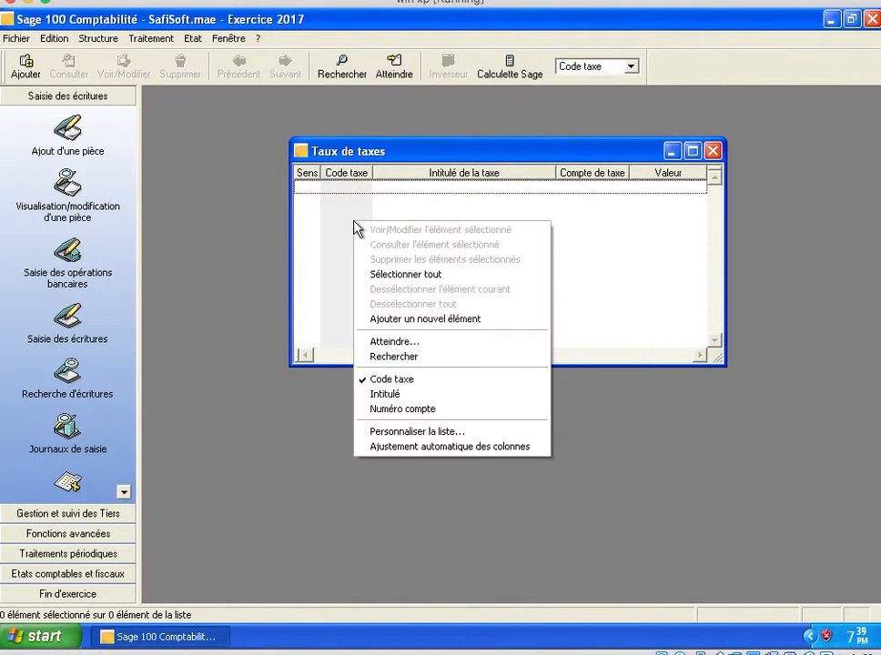
pyautogui.click(446, 320)
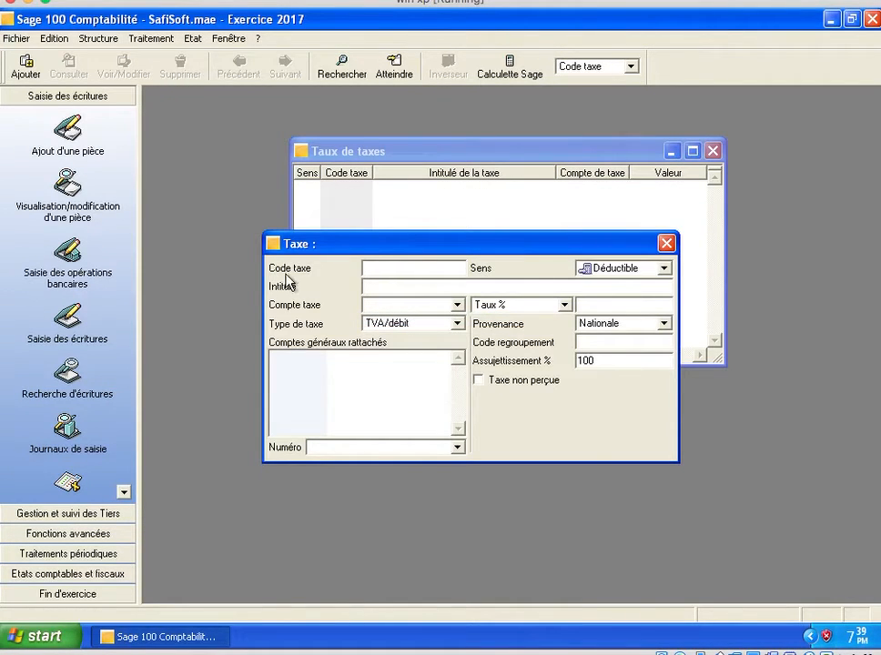
pyautogui.moveTo(376, 250); pyautogui.dragTo(362, 211)
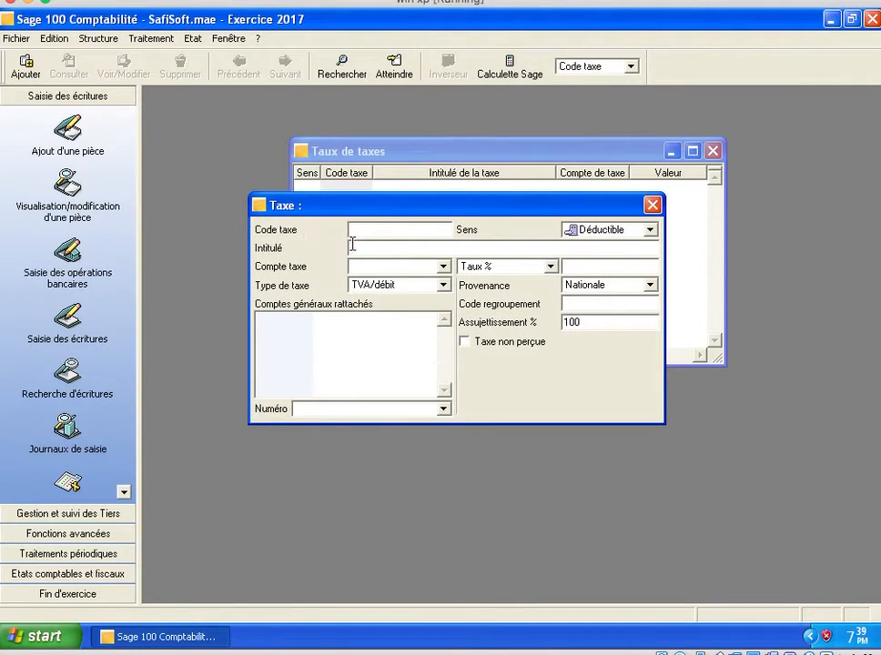
# - Enter the tax code T20 and the title ETAT TVA RECUP / CHARGE 20
pyautogui.write('T')
pyautogui.write('20')
pyautogui.write('ETAT TVA')
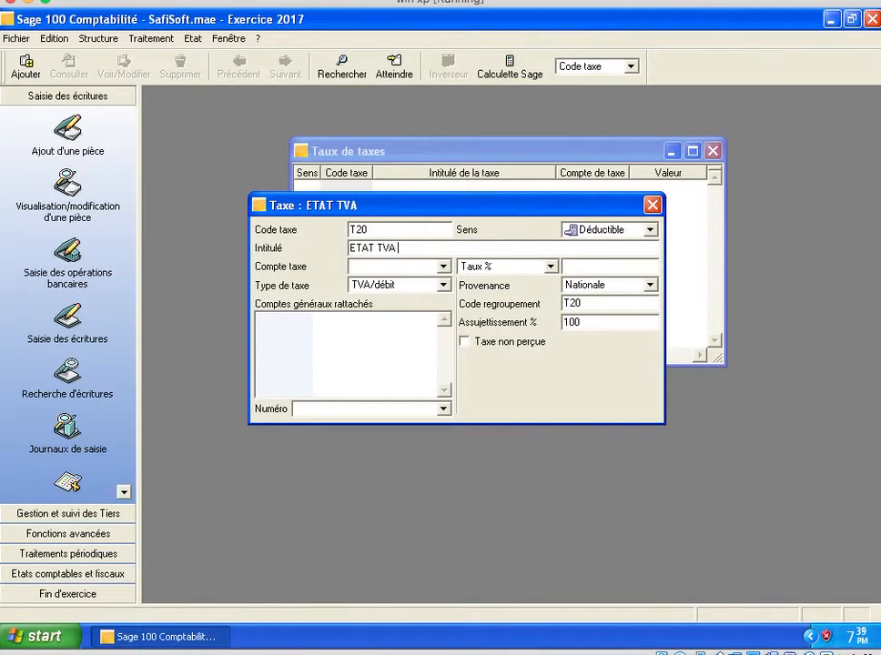
pyautogui.write(' RECUP')
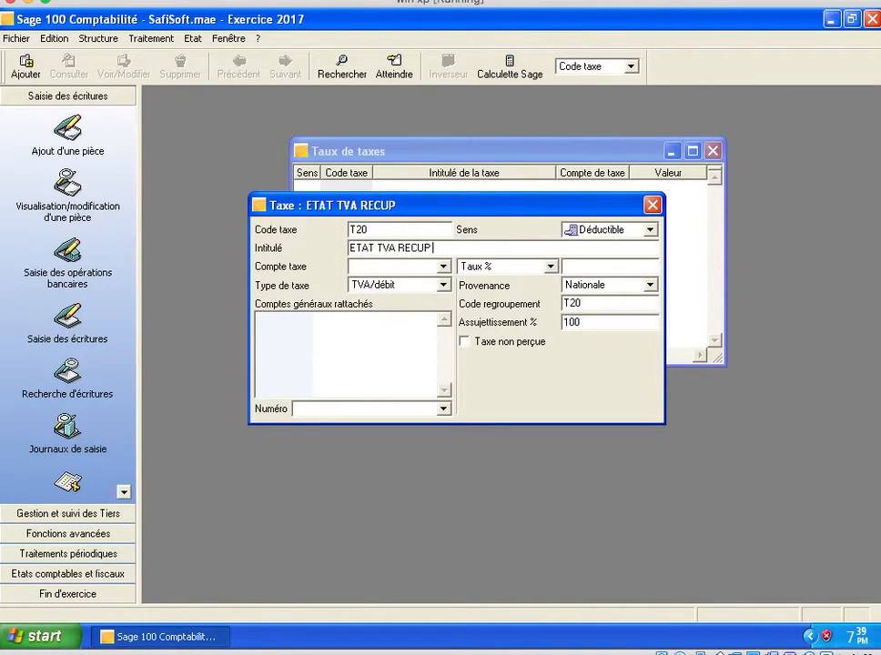
pyautogui.write(' / CHAGE')
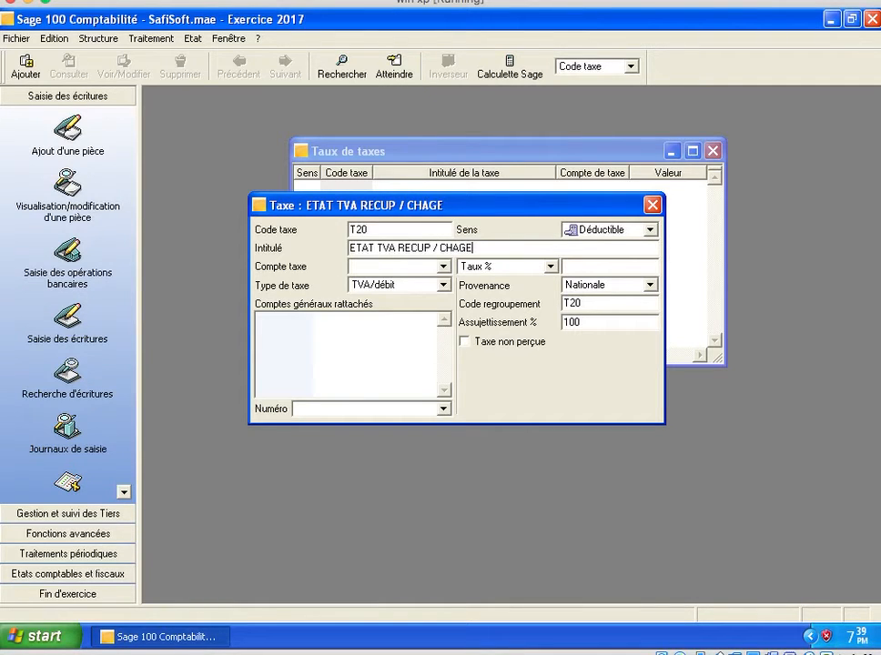
pyautogui.press('BackSpace')
pyautogui.press('BackSpace')
pyautogui.write('RGE 20')
# - Check the tax account in the exercise document, and give T20 the tax account 34550000 and a 20 % rate
pyautogui.press('super+Tab')
pyautogui.scroll(1, 500, 220)
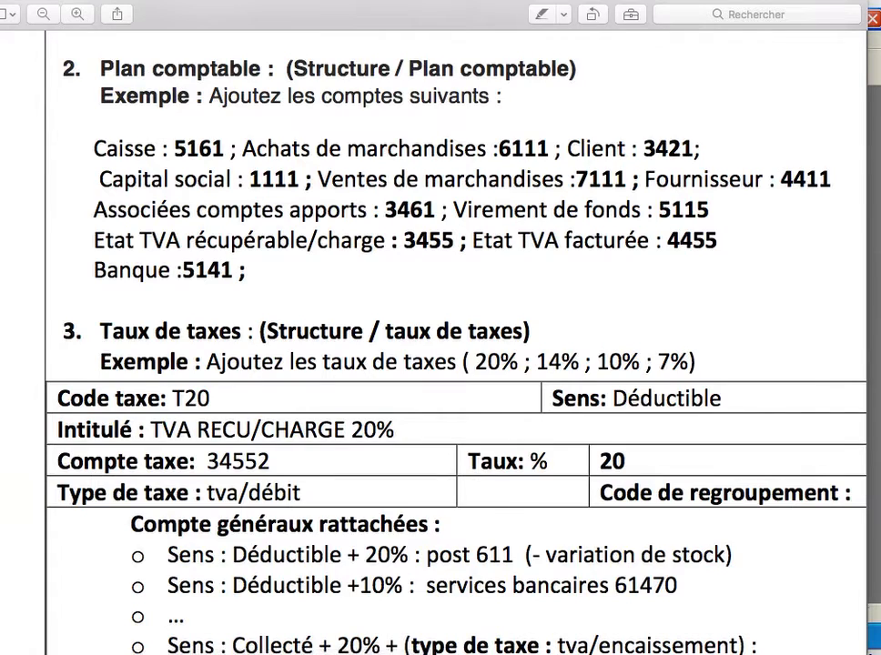
pyautogui.press('super+Tab')
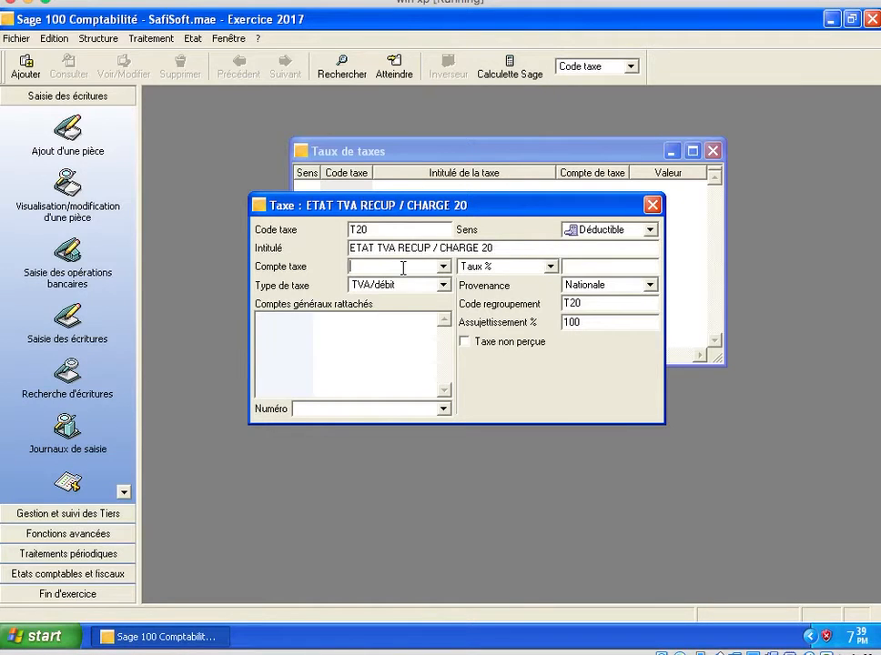
pyautogui.write('3455')
pyautogui.click(445, 268)
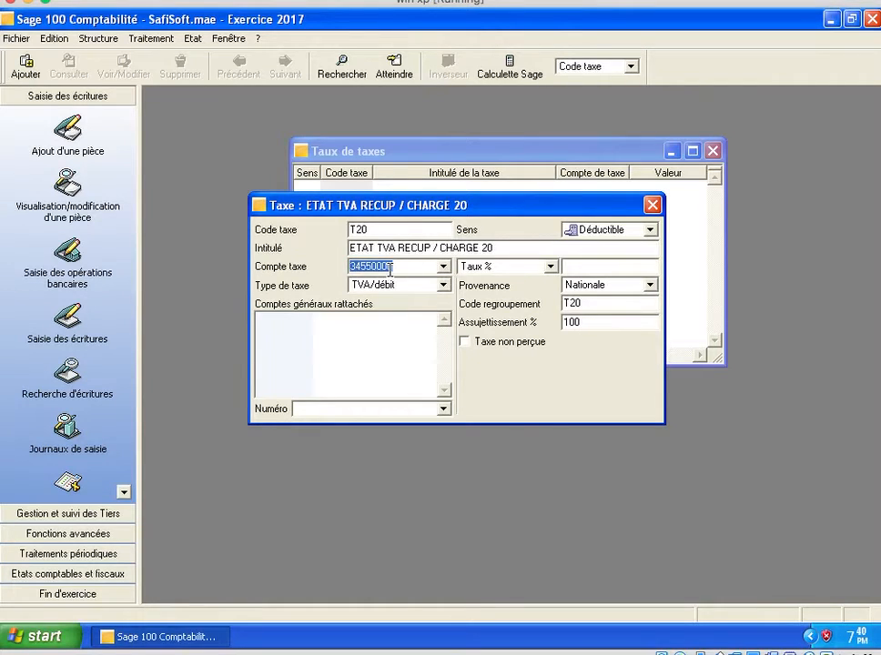
pyautogui.click(584, 264)
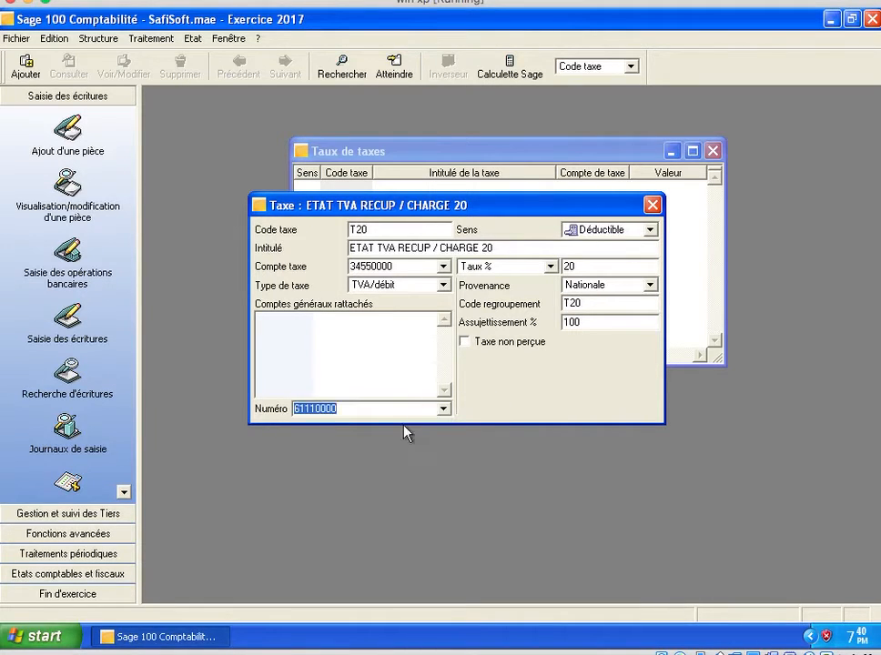
# - Attach general account 61110000 (Achats de marchandises) to tax T20 and close its record
pyautogui.press('Return')
pyautogui.click(344, 320)
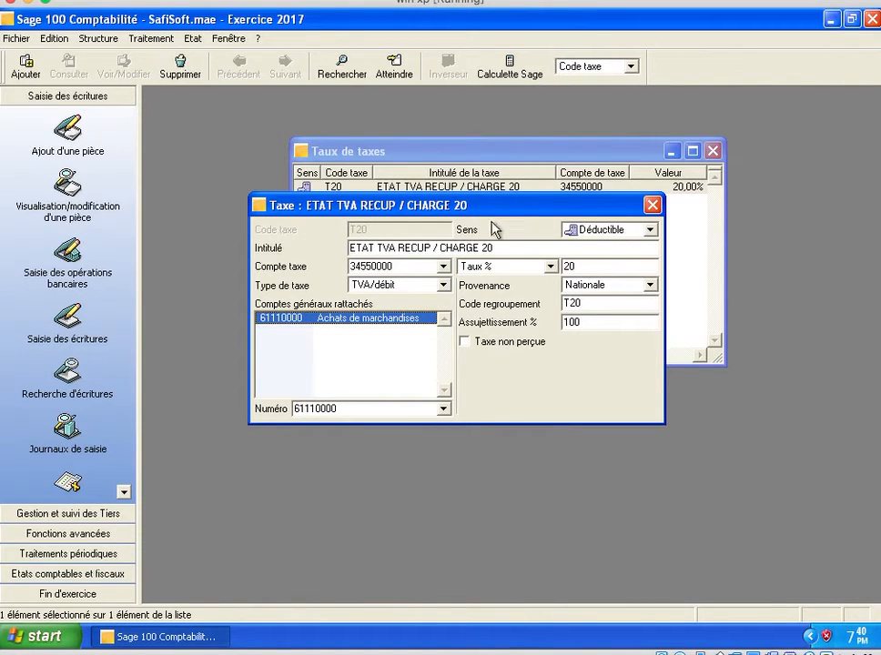
pyautogui.click(652, 205)
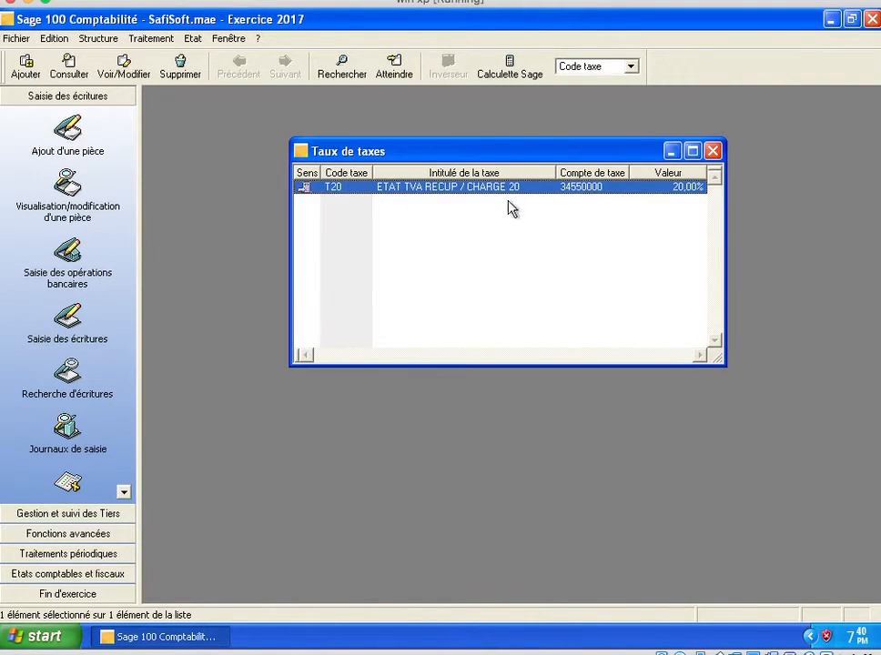
# - Add a new tax with code T14 and the title ETAT TVA RECUP / CHAGE 14
pyautogui.rightClick(447, 222)
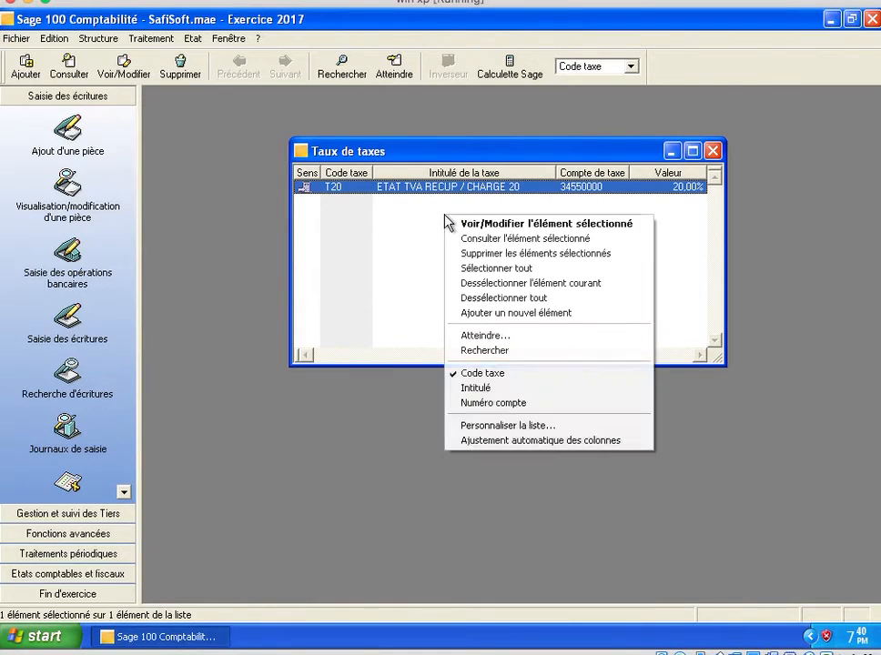
pyautogui.click(491, 315)
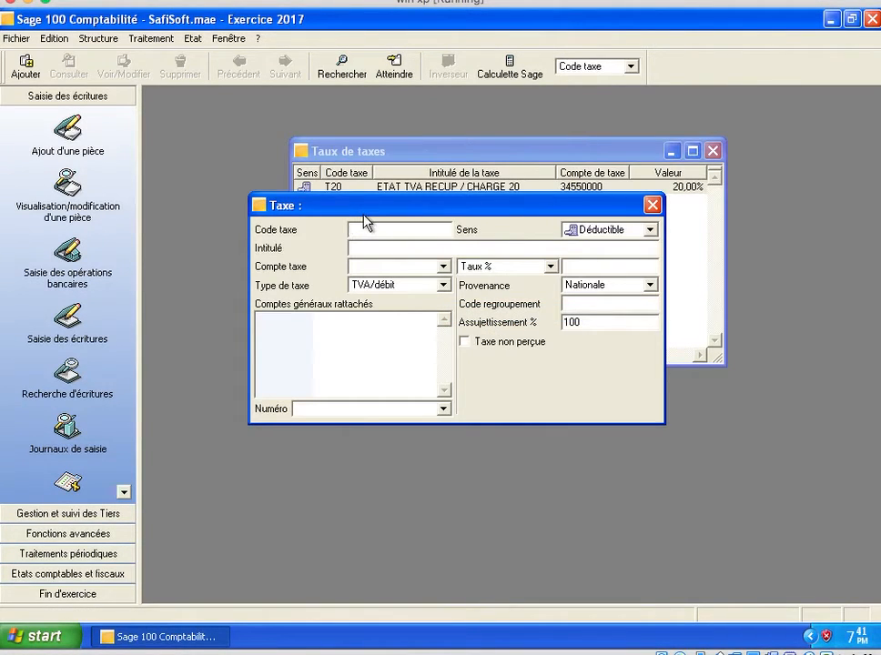
pyautogui.write('T14')
pyautogui.click(427, 248)
pyautogui.write('ETAT ')
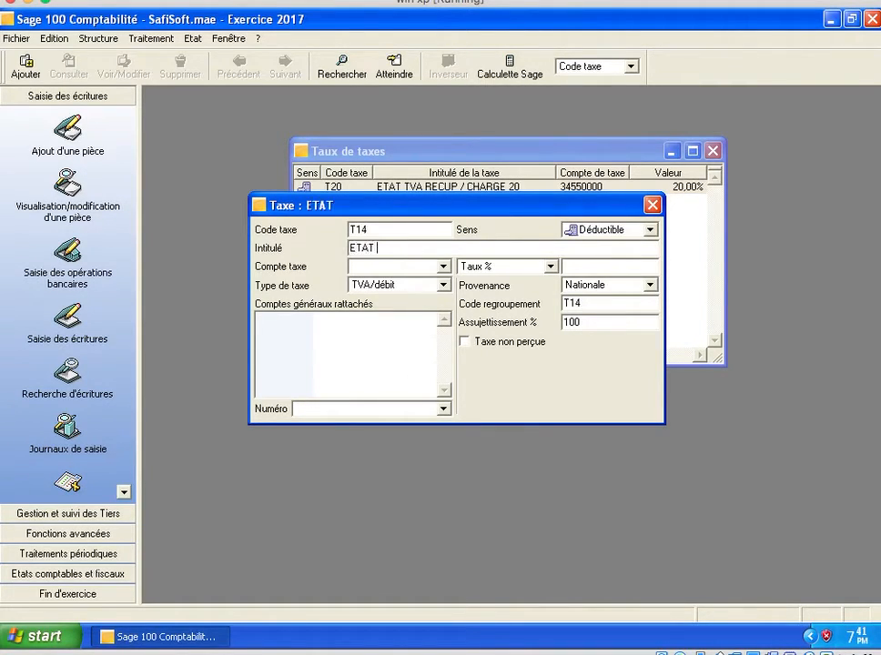
pyautogui.write('TVA RECUP')
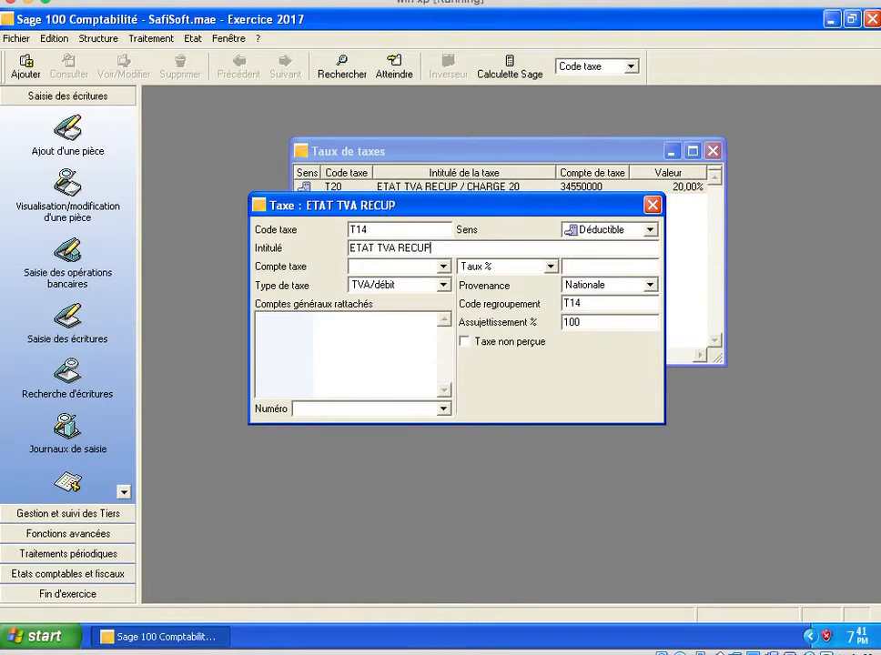
pyautogui.write(' / CHAGE ')
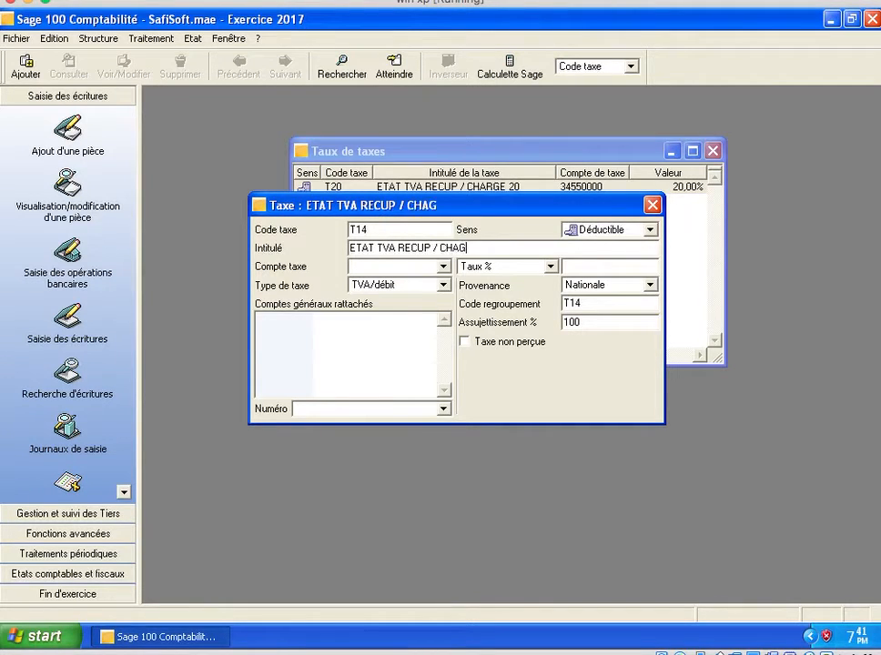
pyautogui.write('14')
# - Set the T14 tax account to 34550000 and its rate to 14 %, and close the record
pyautogui.write('3455')
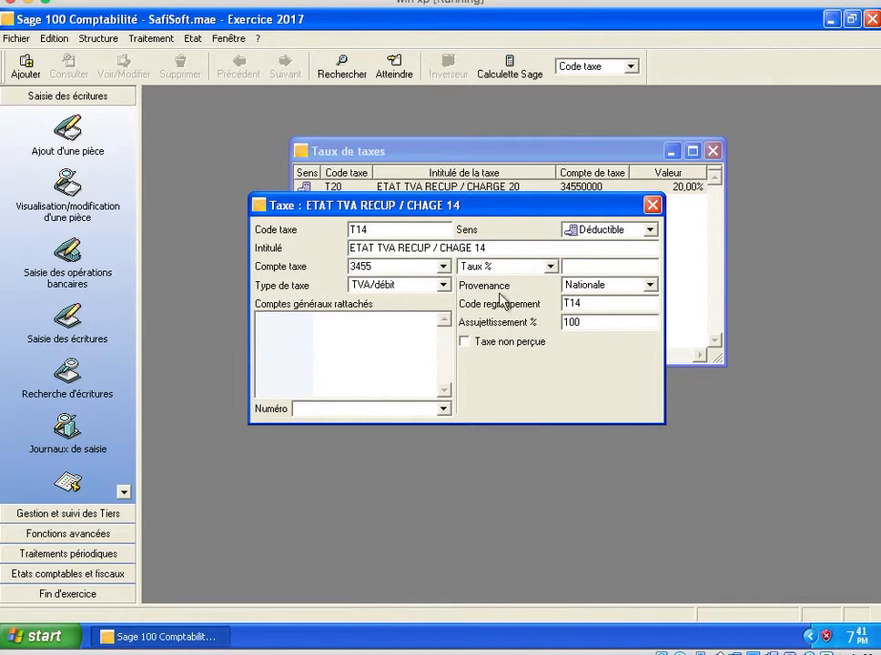
pyautogui.click(449, 268)
pyautogui.click(604, 267)
pyautogui.click(347, 372)
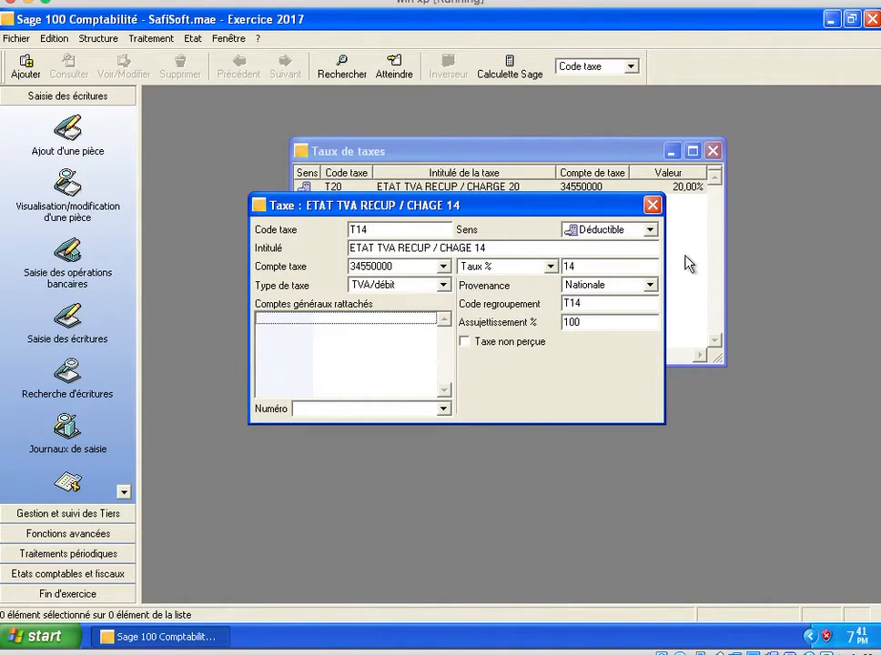
pyautogui.click(653, 205)
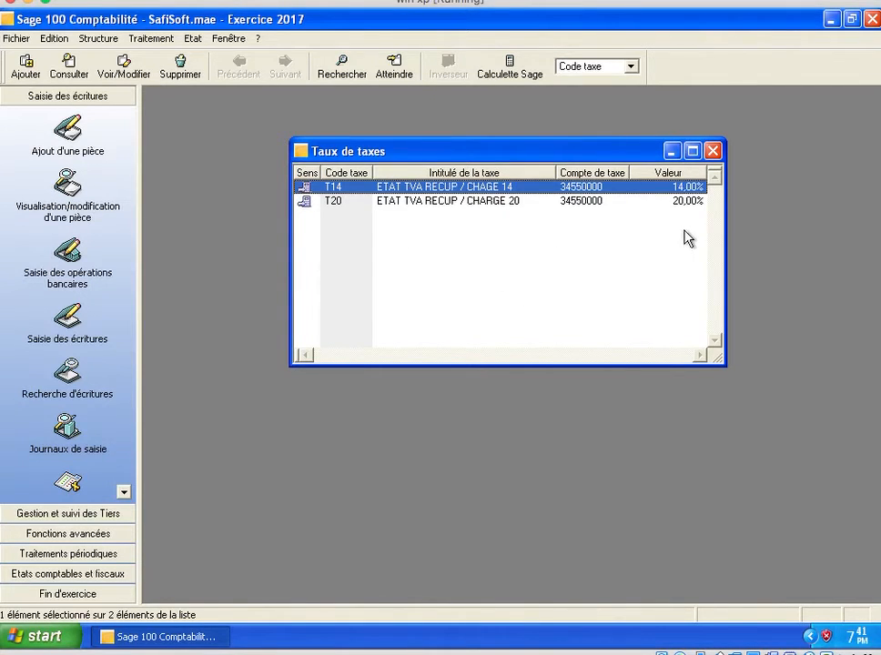
# - Add a new tax with code T10 and the title ETAT TVA RECUP / CHAGE 10
pyautogui.click(26, 66)
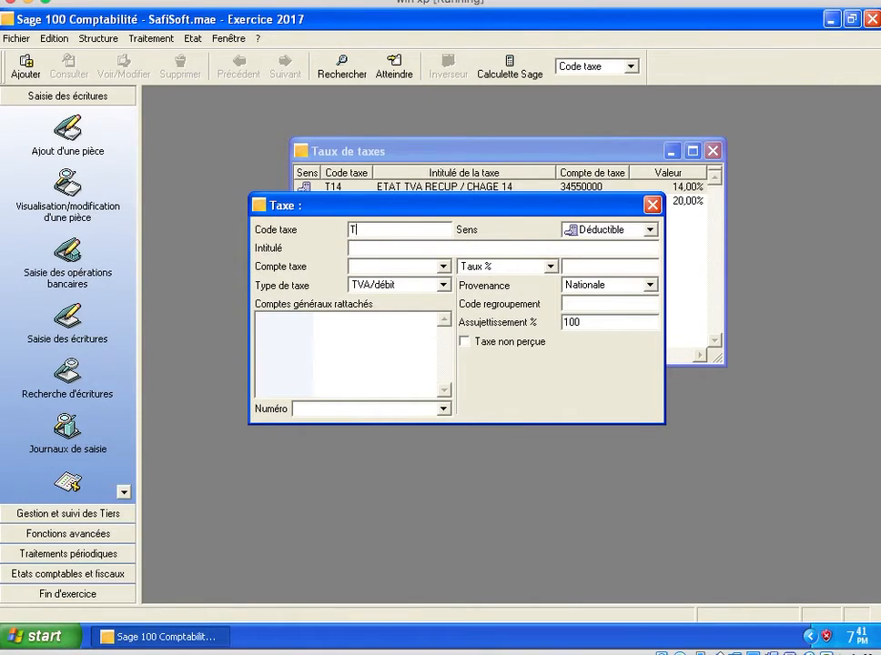
pyautogui.write('T10')
pyautogui.click(419, 248)
pyautogui.write('ETAT TVA ')
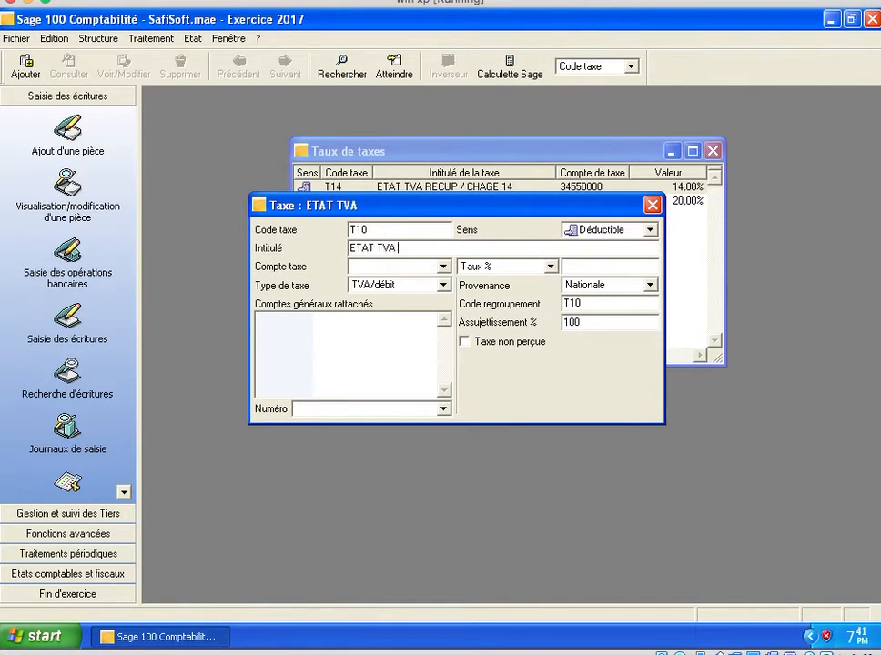
pyautogui.write('RECUP /')
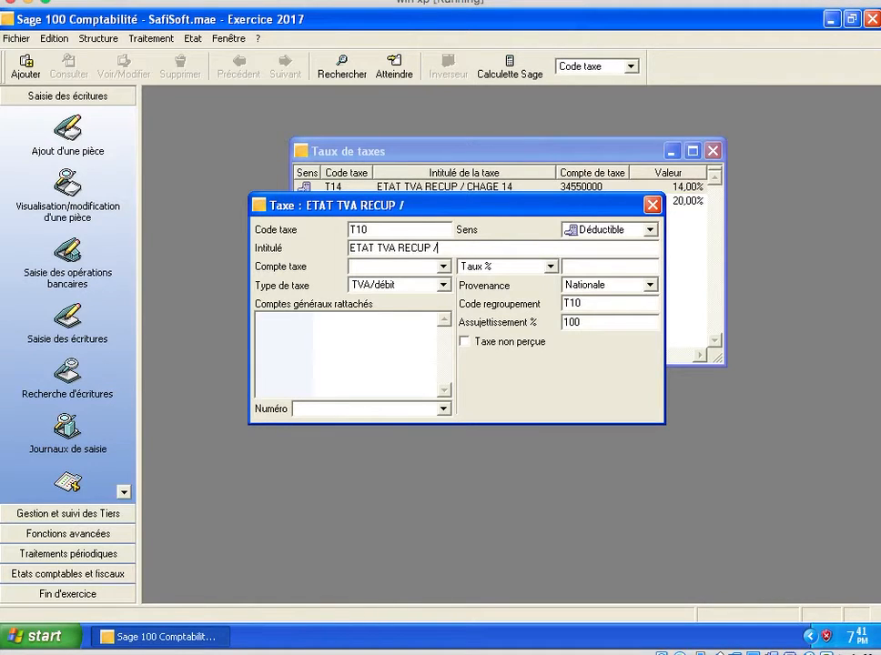
pyautogui.write(' CHAGE 10')
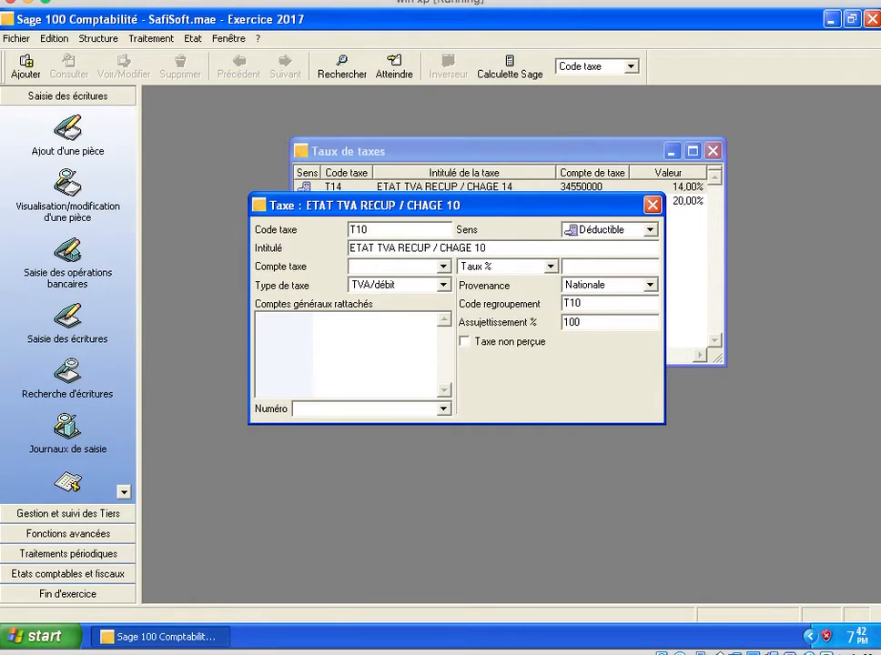
# - Set the T10 tax account to 34550000 and its rate to 10 %, and close the record
pyautogui.click(443, 268)
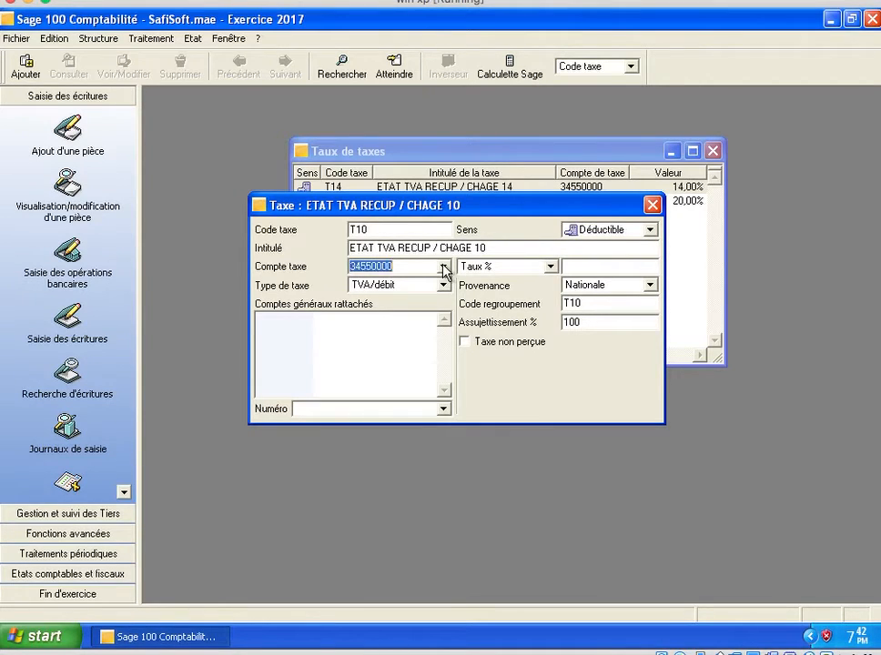
pyautogui.click(631, 266)
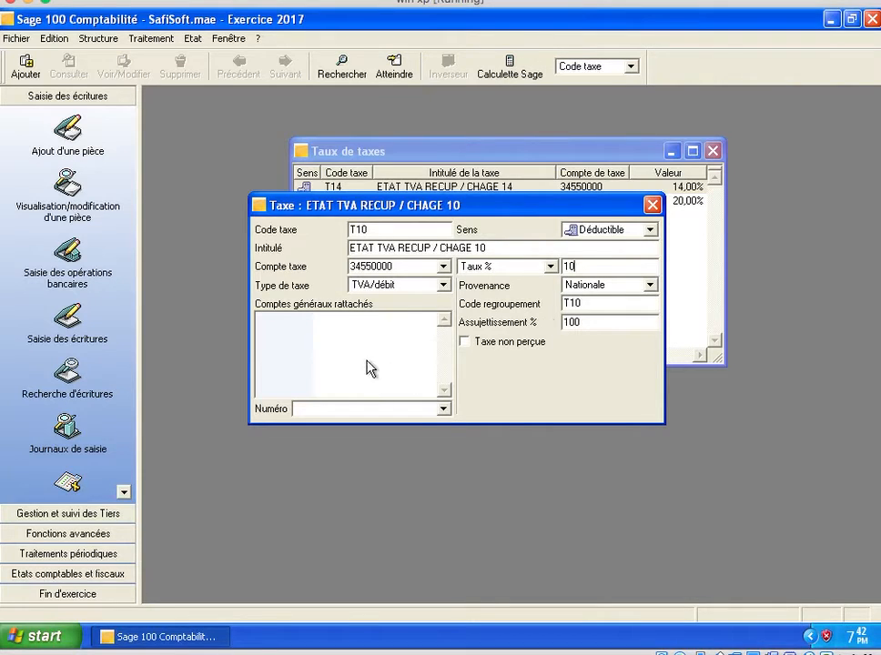
pyautogui.click(652, 205)
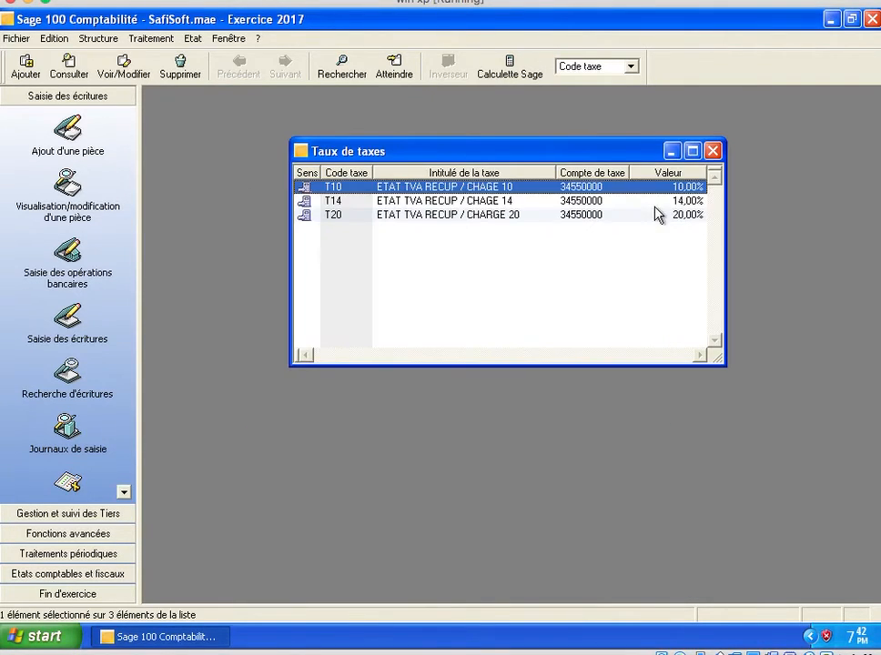
# - Add a new tax with code T7 and the title ETAT TVA RECUP / CHARGE
pyautogui.rightClick(406, 240)
pyautogui.click(480, 338)
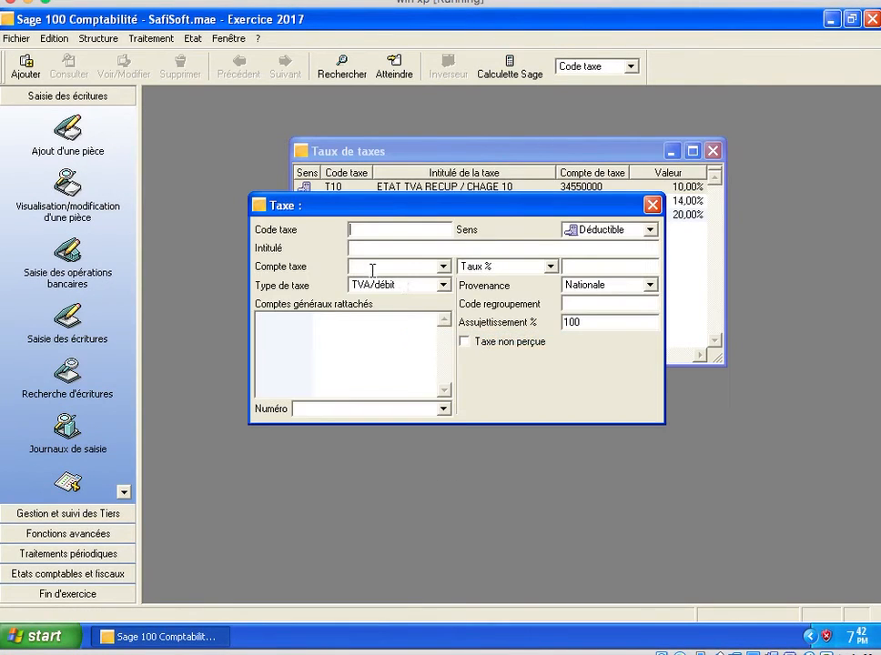
pyautogui.write('T7')
pyautogui.click(380, 247)
pyautogui.write('ETAT T A')
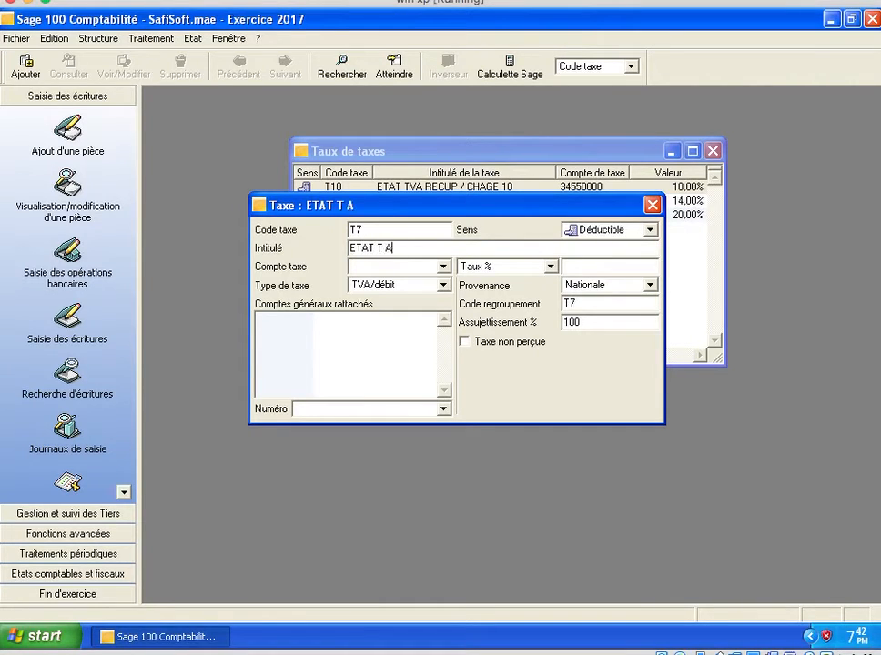
pyautogui.press('BackSpace')
pyautogui.press('BackSpace')
pyautogui.write('VA RECUP')
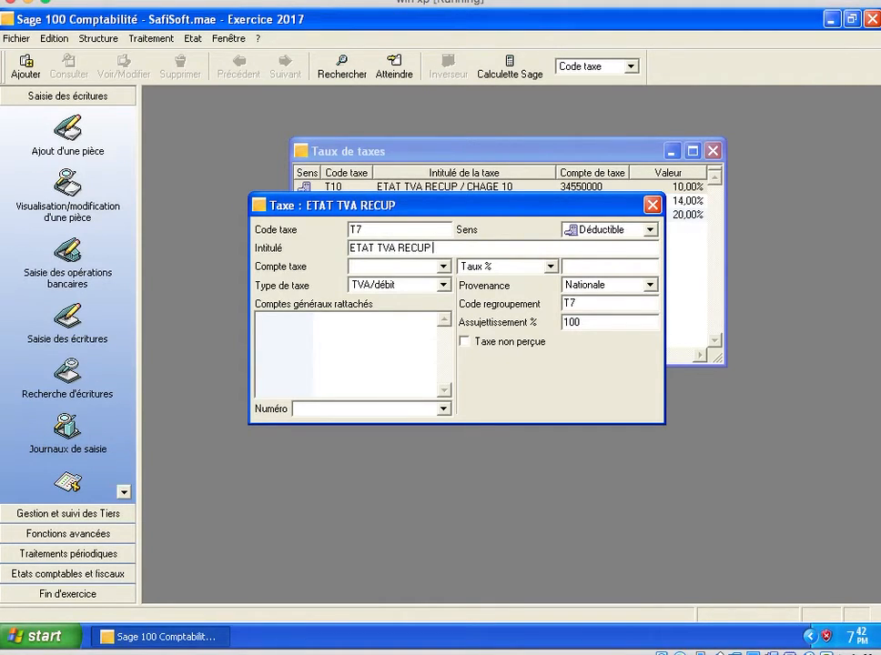
pyautogui.write(' / CHAGE')
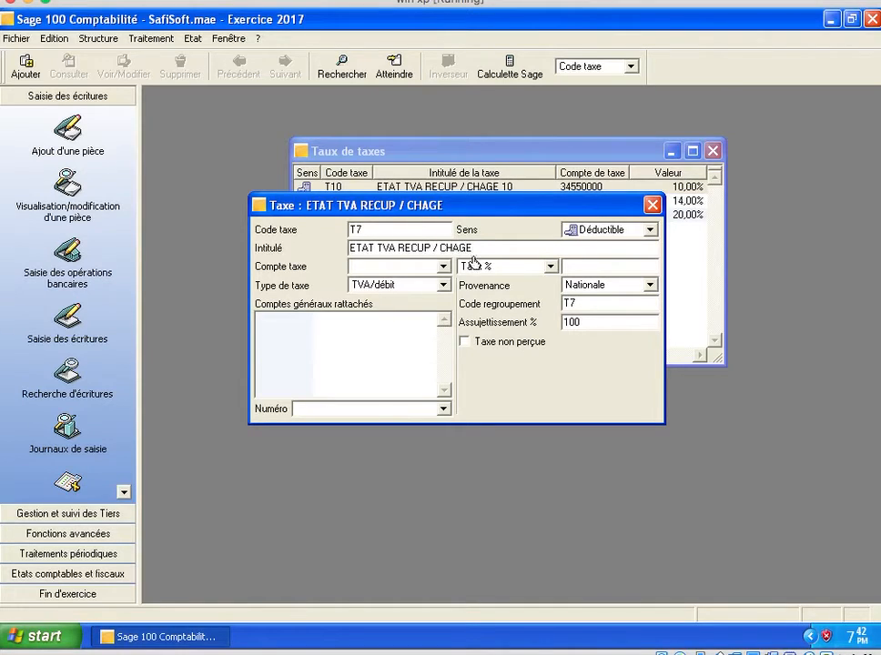
pyautogui.press('BackSpace')
pyautogui.press('BackSpace')
pyautogui.write('RE')
pyautogui.press('BackSpace')
pyautogui.write('GE')
# - Set the T7 tax account to 34550000 and its rate to 7 %, and close the record
pyautogui.click(388, 262)
pyautogui.write('3455')
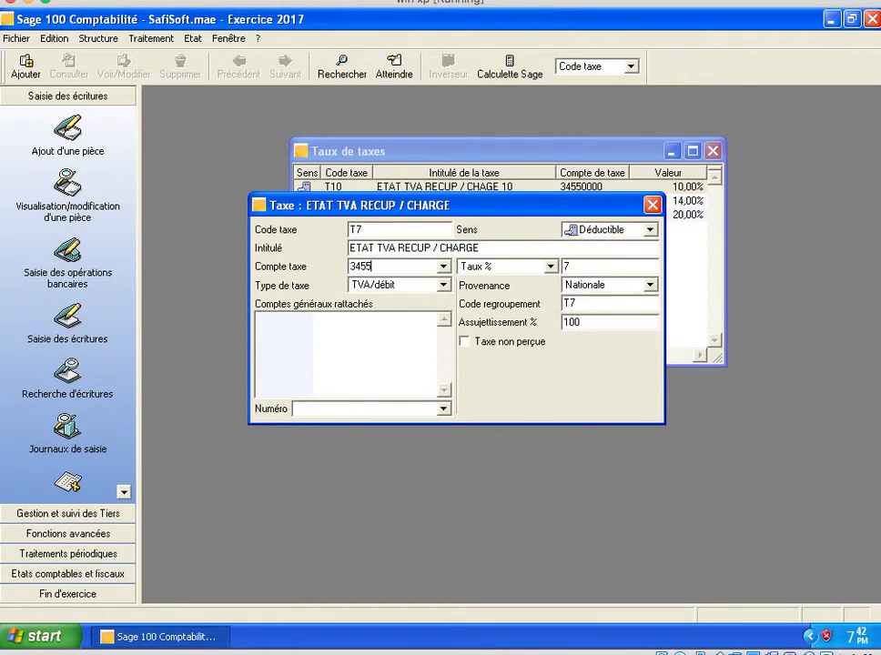
pyautogui.click(447, 266)
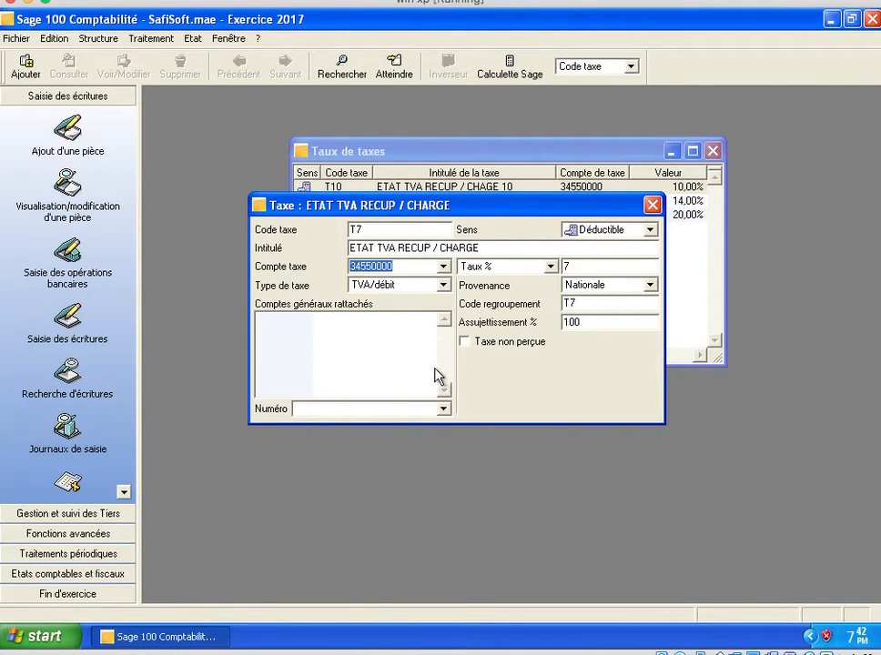
pyautogui.click(652, 206)
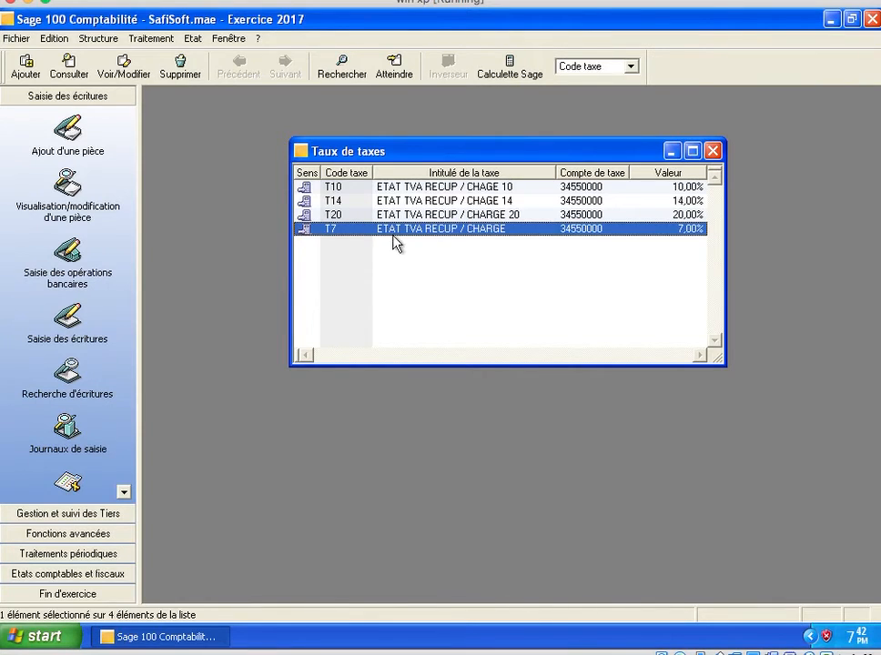
# - Add a new tax with code TF and the title ETAT TVA FACTUREE
pyautogui.click(26, 64)
pyautogui.write('TF')
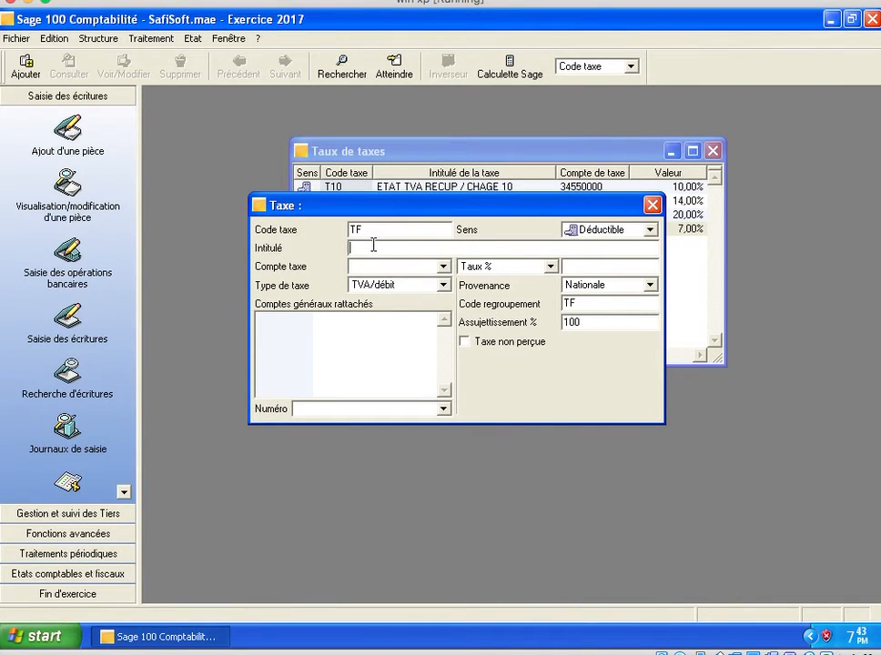
pyautogui.write('ETAT TVA FAC')
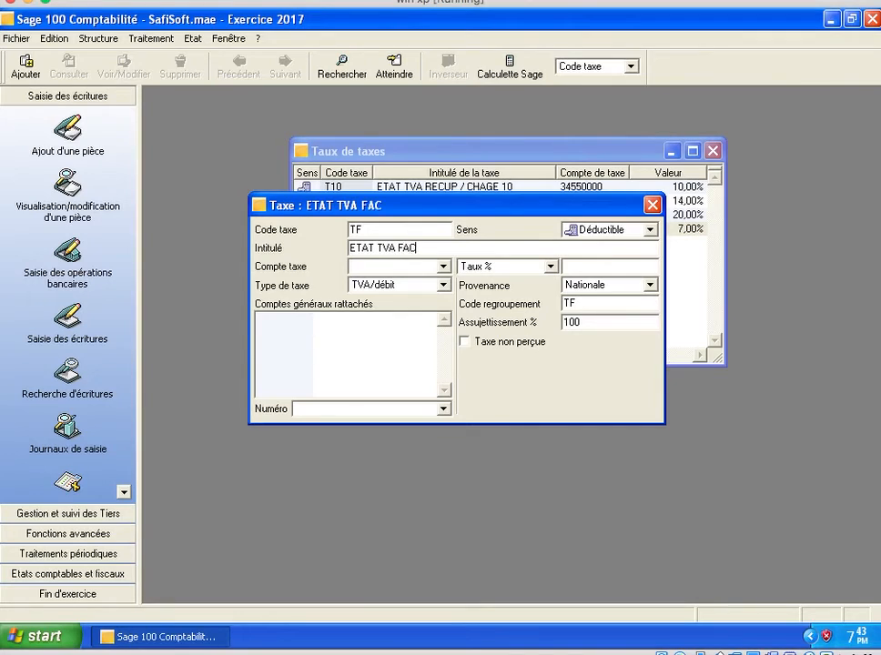
pyautogui.write('TUREE')
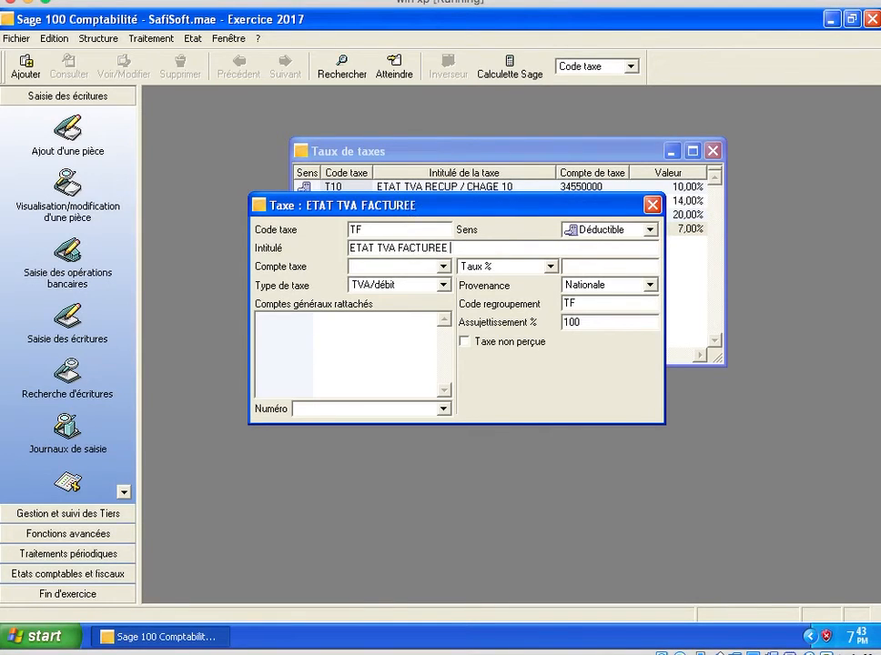
# - Set the TF tax rate to 20 % and its tax account to 44550000, checking the account number in the exercise document
pyautogui.click(577, 264)
pyautogui.write('20')
pyautogui.press('super+Tab')
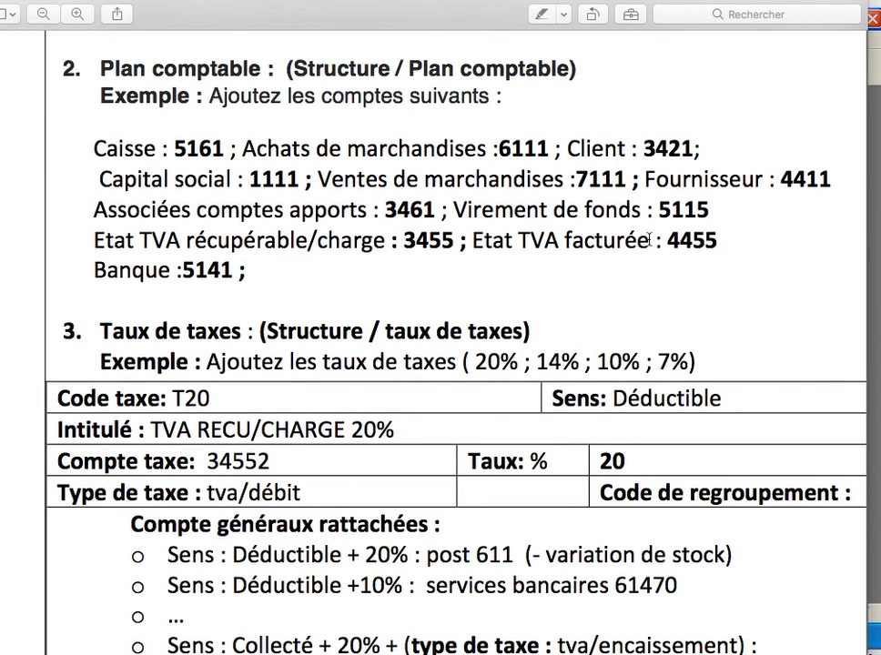
pyautogui.press('super+Tab')
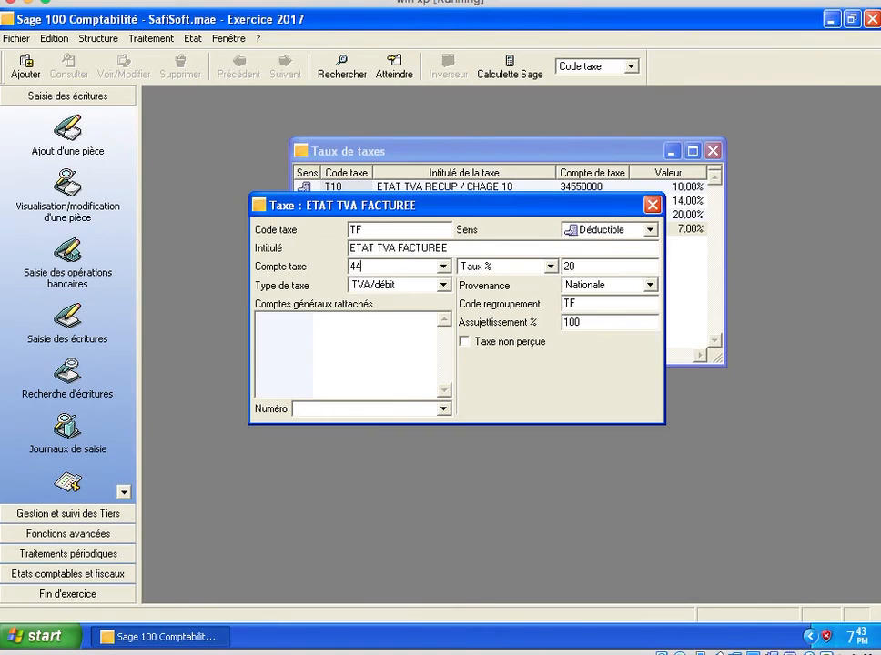
pyautogui.write('55')
pyautogui.click(445, 267)
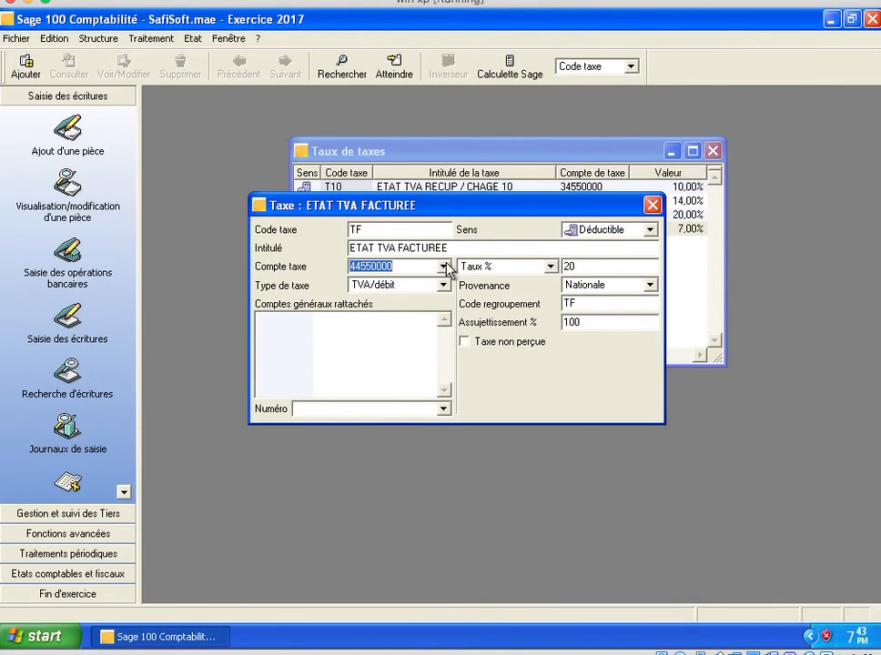
# - Set the TF tax direction to Collectée and its tax type to TVA/encaissement
pyautogui.click(651, 232)
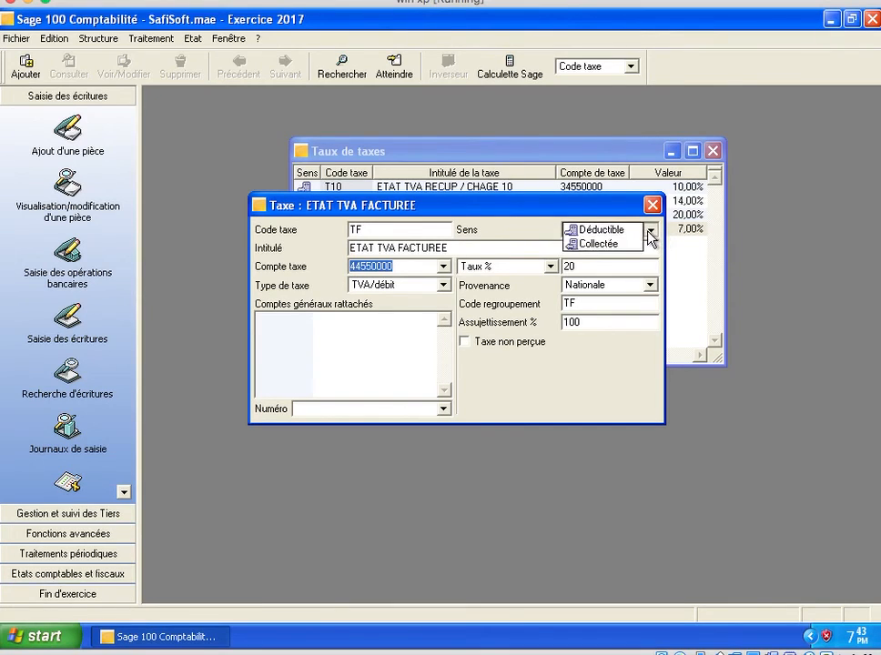
pyautogui.click(608, 244)
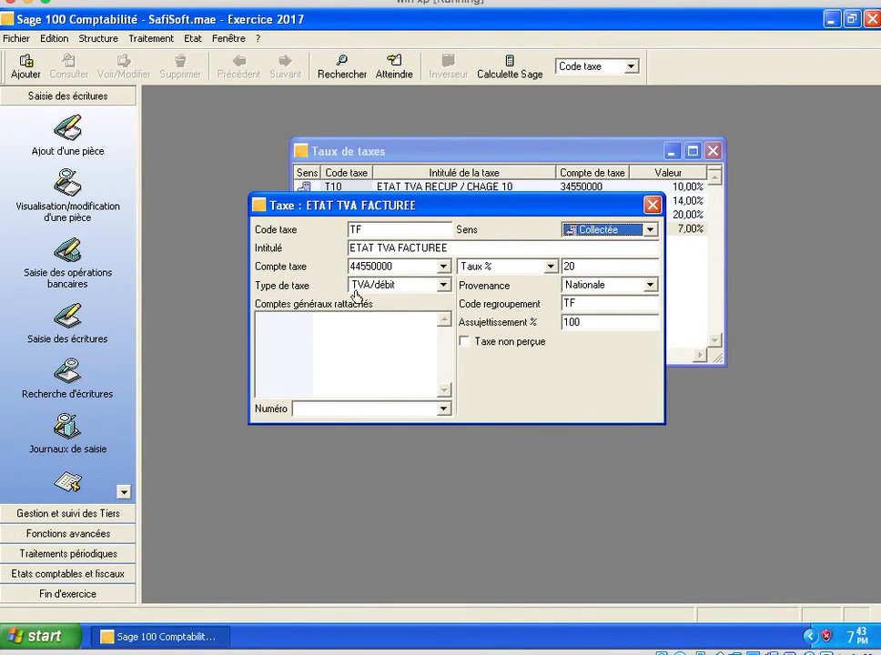
pyautogui.click(443, 286)
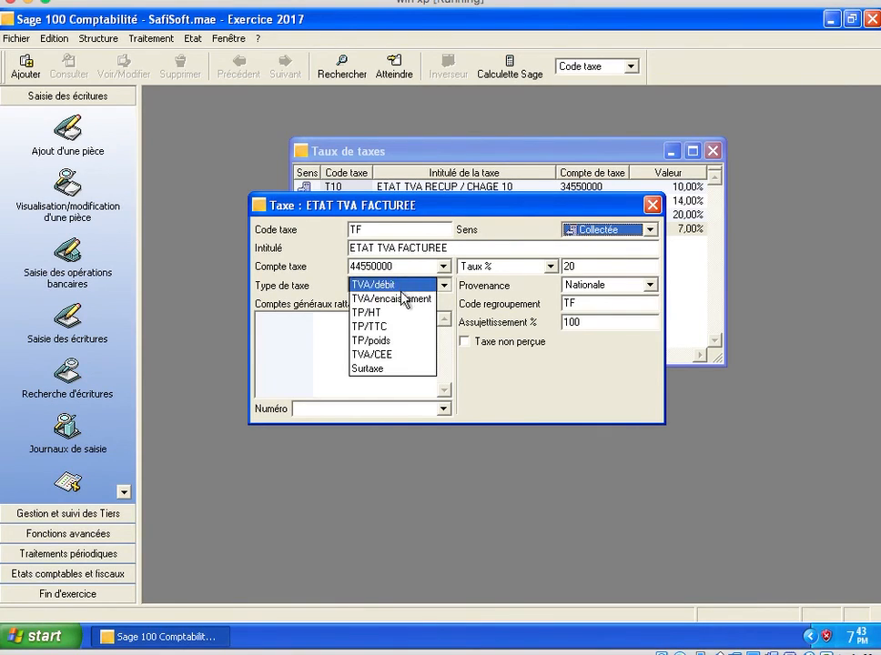
pyautogui.click(404, 299)
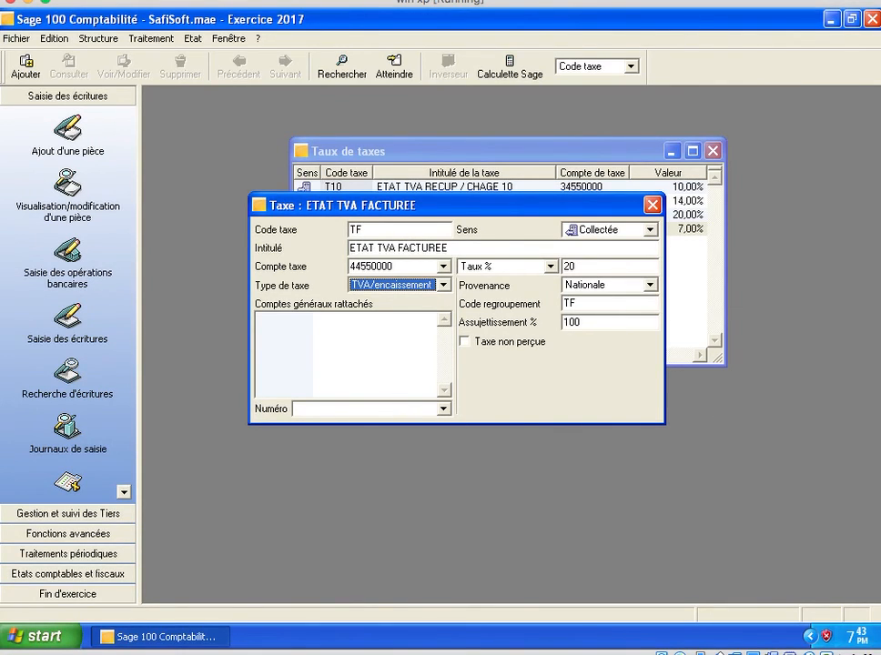
# - Attach the merchandise sales account 7111 from the exercise document to the TF tax and close the record
pyautogui.click(360, 411)
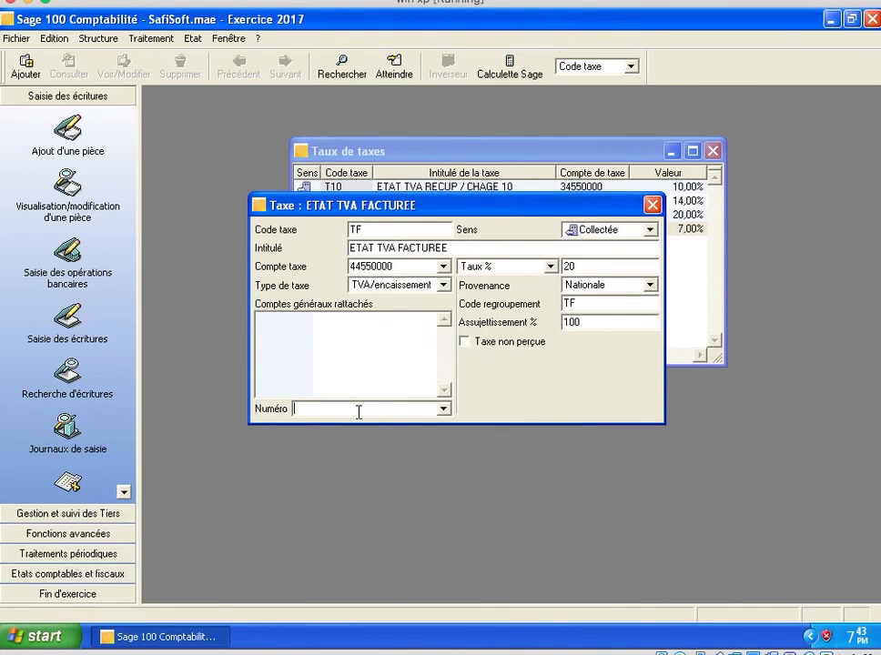
pyautogui.press('super+Tab')
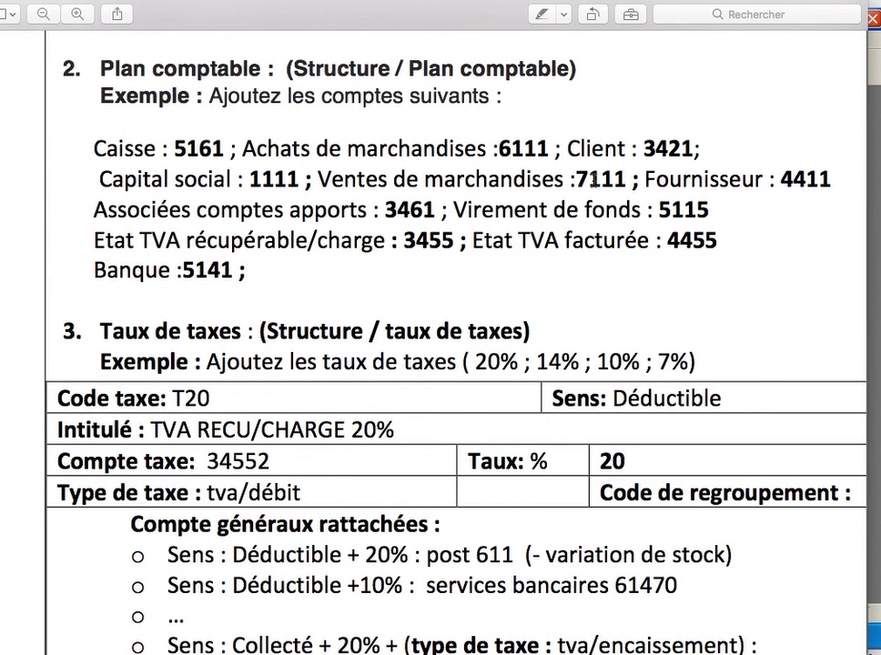
pyautogui.press('super+Tab')
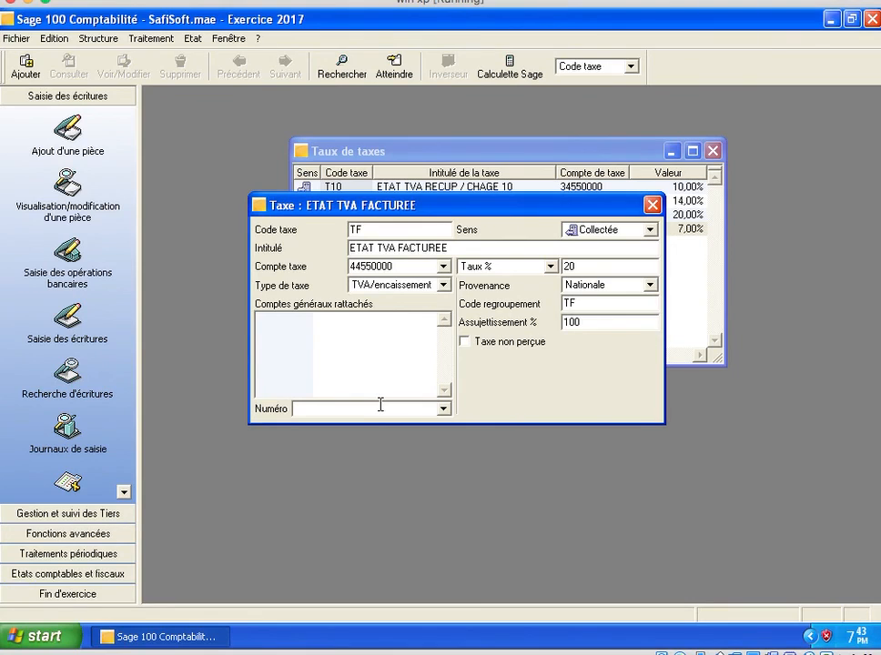
pyautogui.write('7111')
pyautogui.click(445, 410)
pyautogui.press('Return')
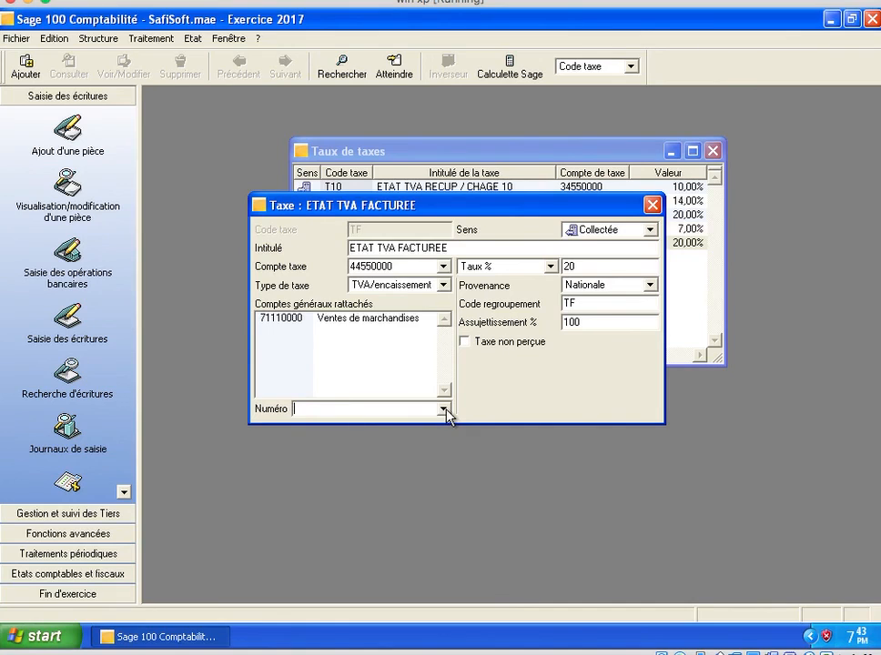
pyautogui.click(653, 206)
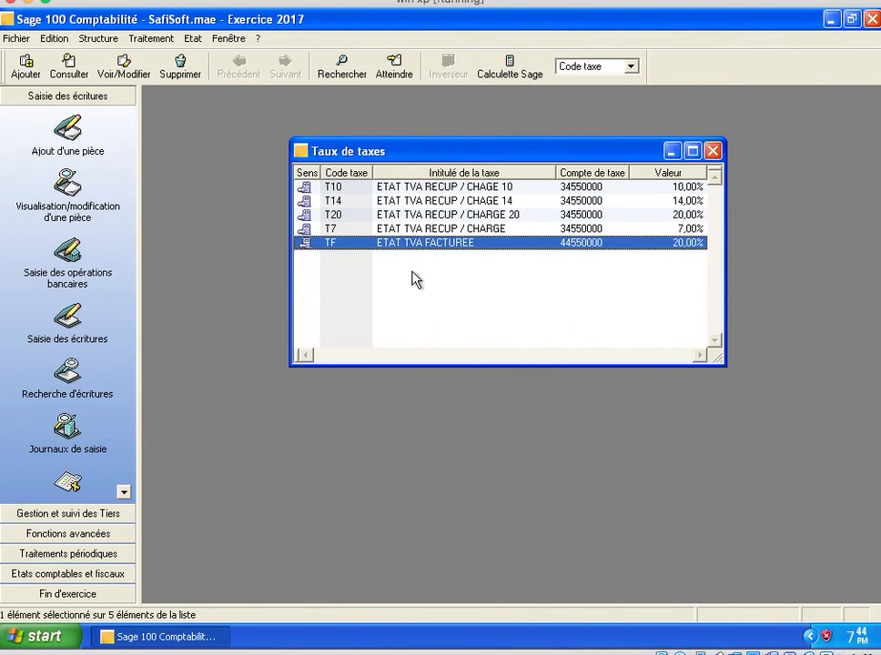